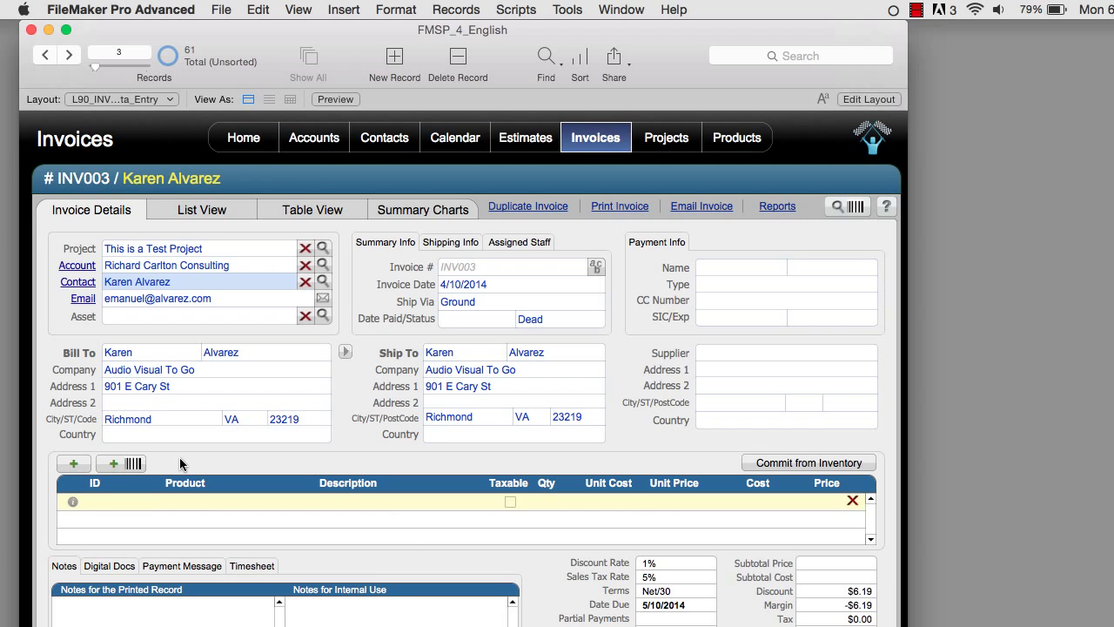
# Step: Add Widget and Super Widget to invoice INV003 as new product lines
pyautogui.click(75, 464)
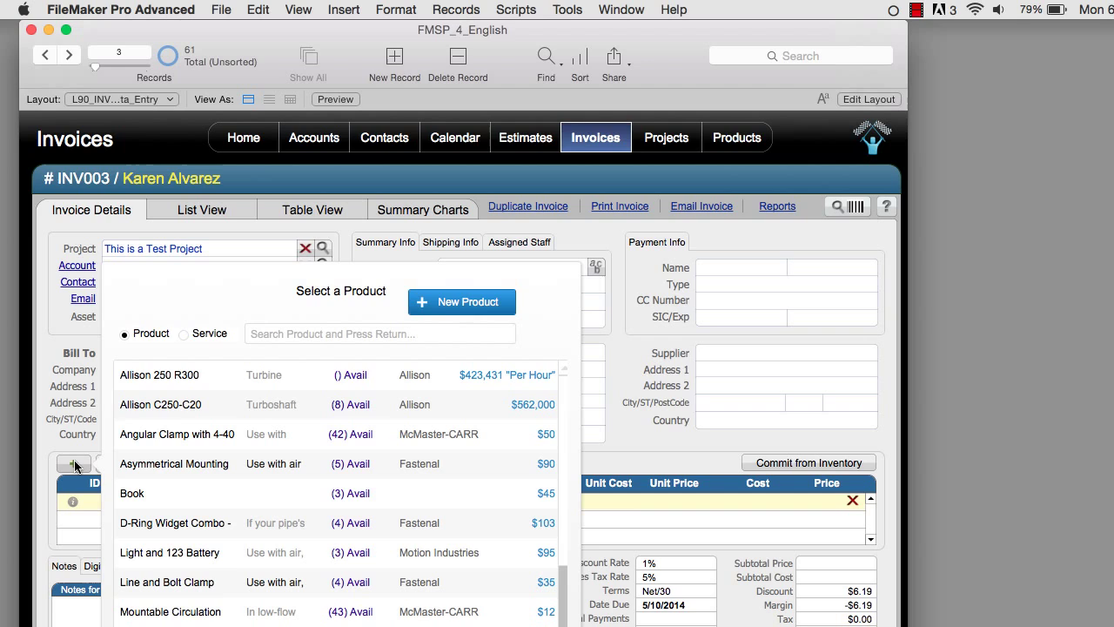
pyautogui.click(470, 305)
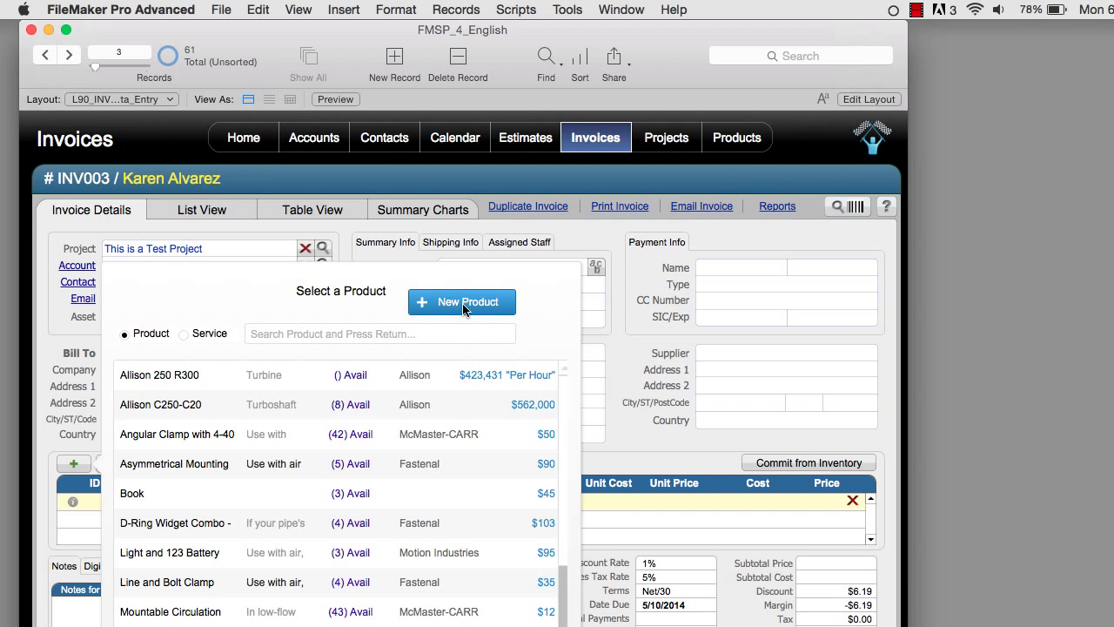
pyautogui.write('Widget')
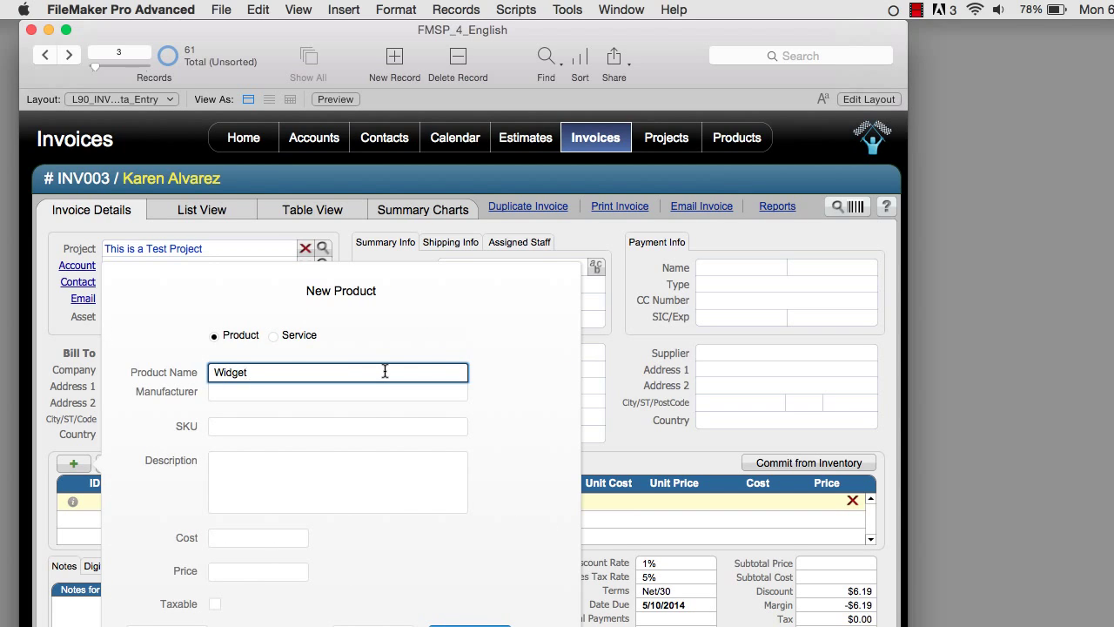
pyautogui.press('Return')
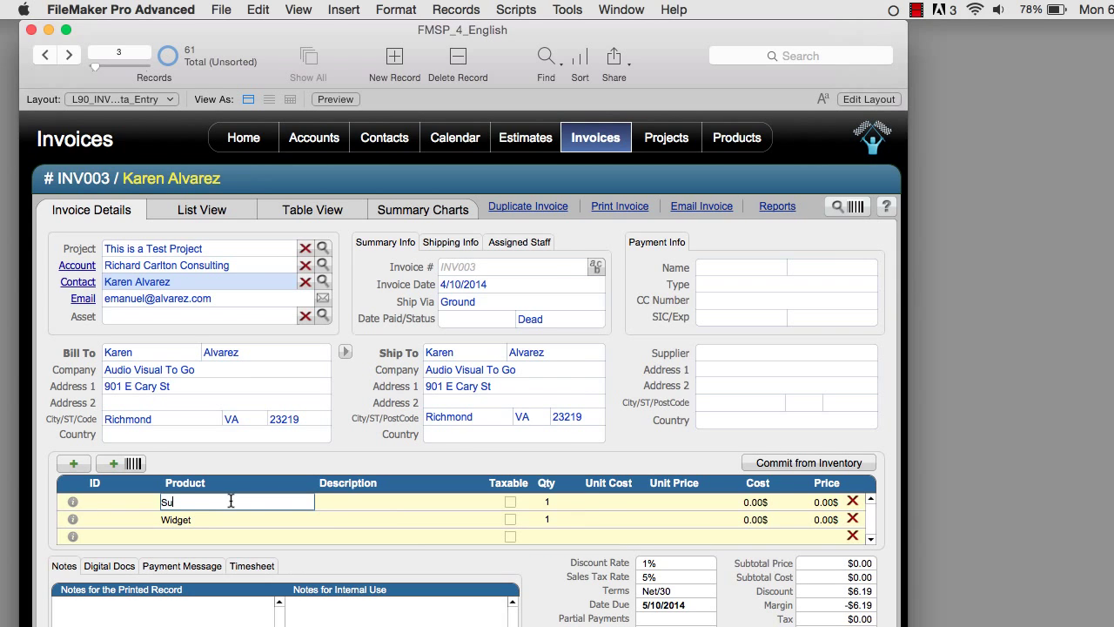
pyautogui.write('Super Widget')
pyautogui.click(335, 457)
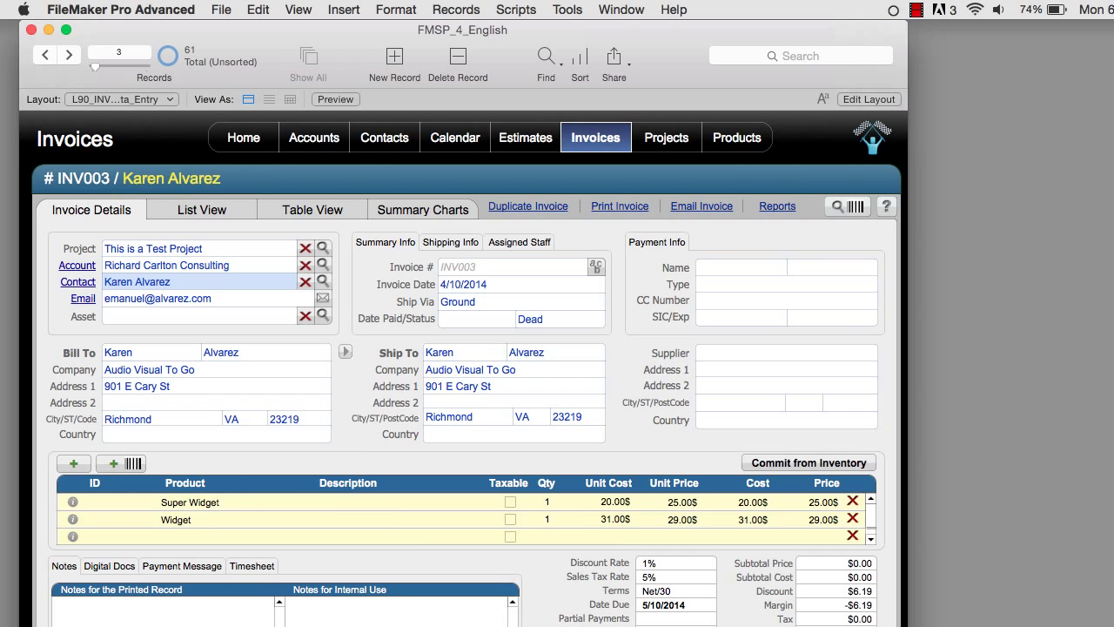
# Step: Add a third new product line named Widget Installation
pyautogui.click(82, 462)
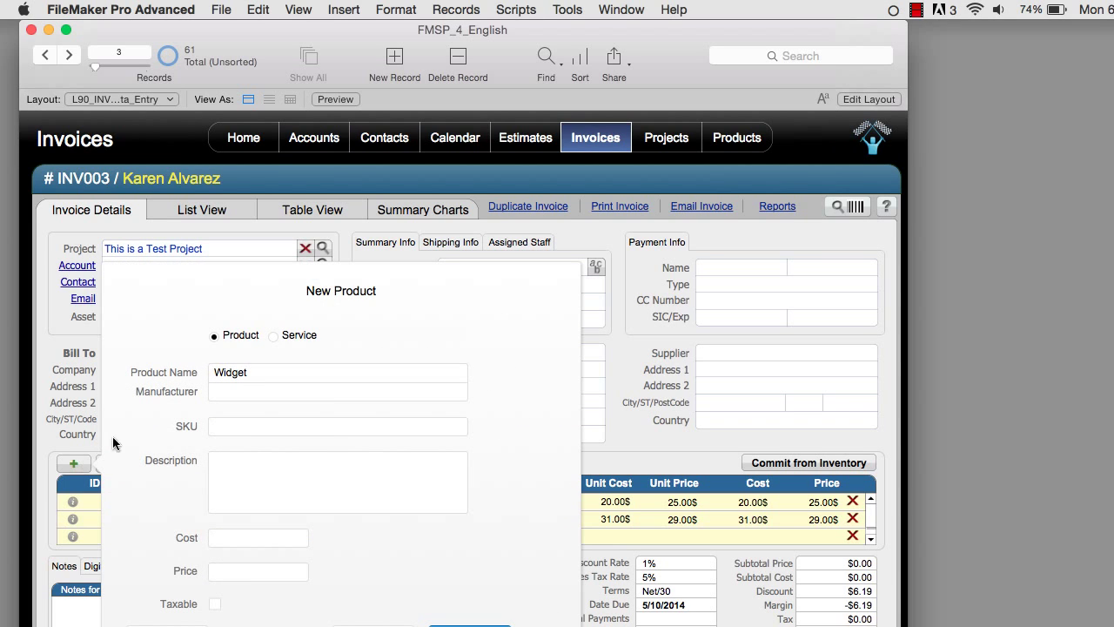
pyautogui.click(250, 372)
pyautogui.write('Installation')
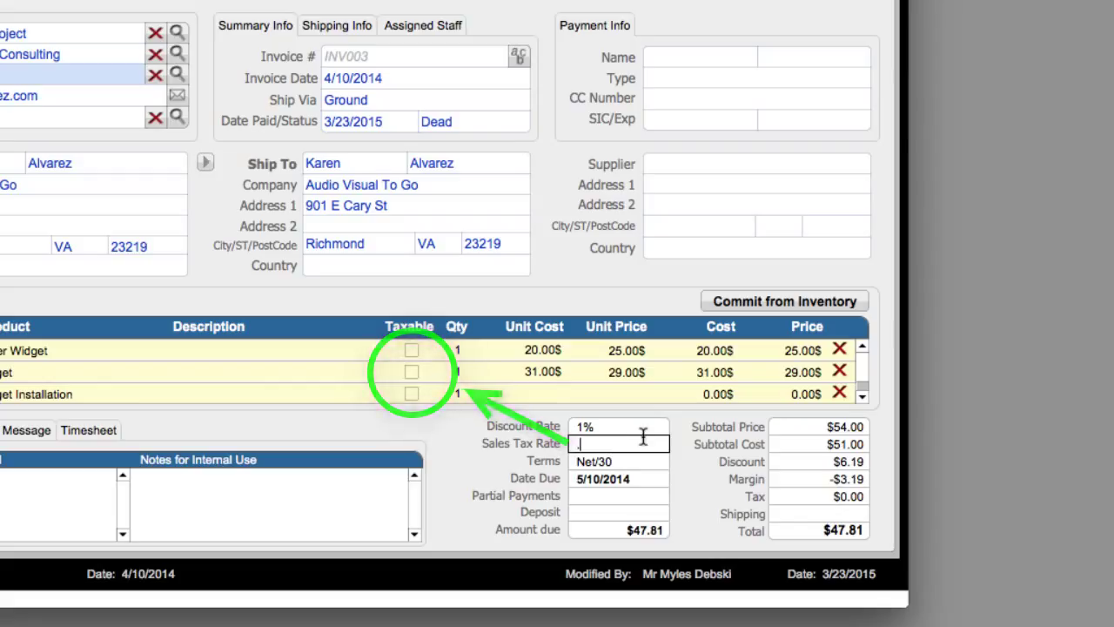
# Step: Enter .0875 as the invoice's Sales Tax Rate so it shows 8.75%
pyautogui.write('.0875')
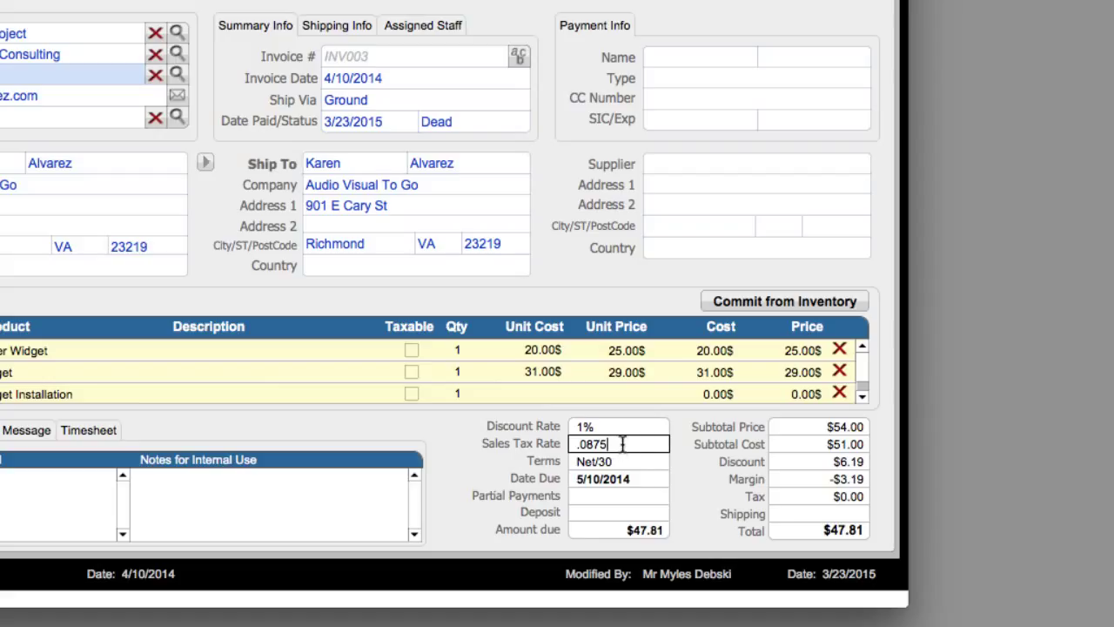
pyautogui.moveTo(622, 446); pyautogui.dragTo(545, 443)
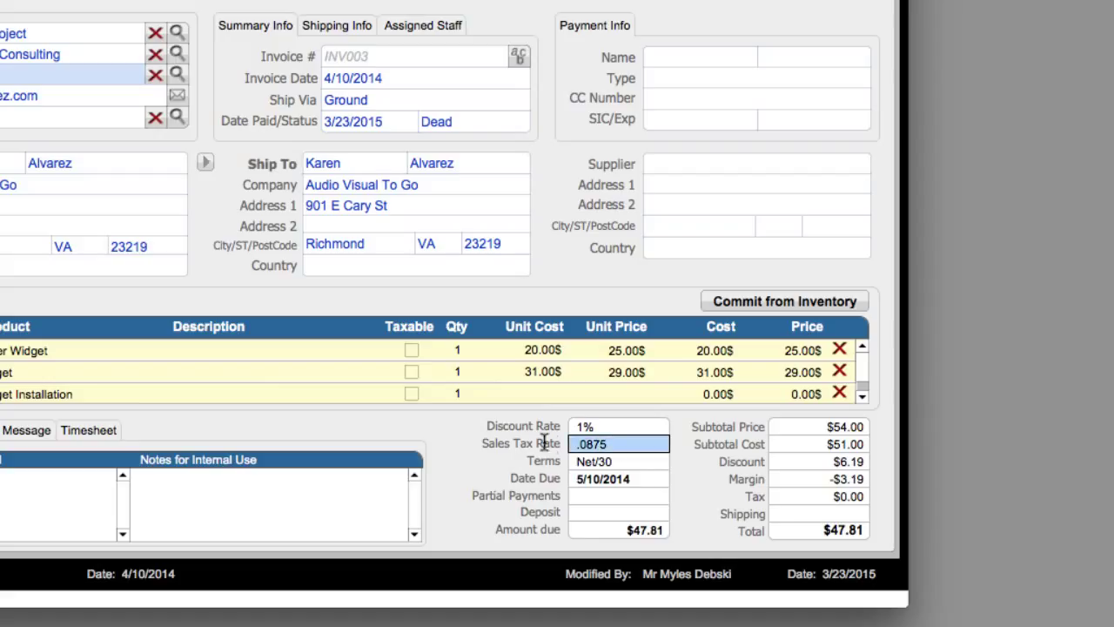
pyautogui.click(452, 456)
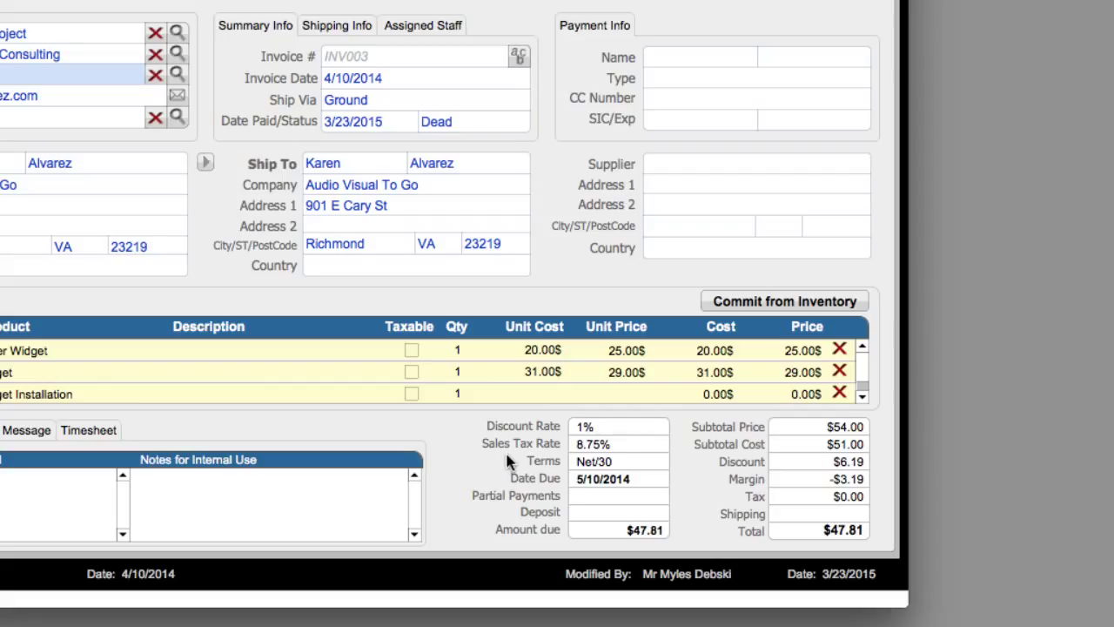
pyautogui.click(582, 442)
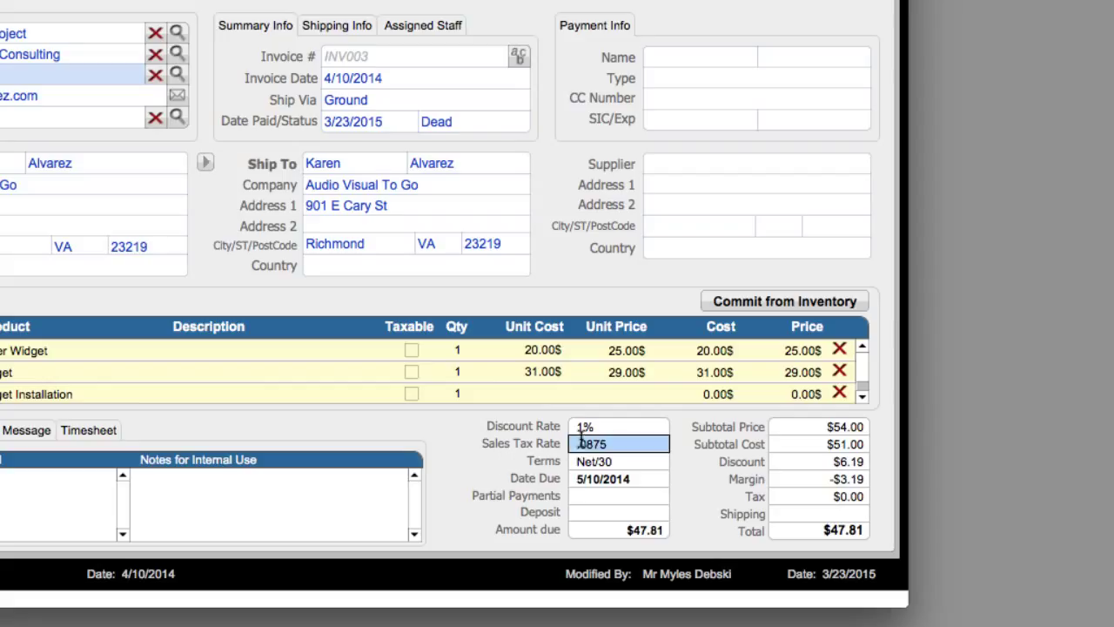
pyautogui.click(513, 463)
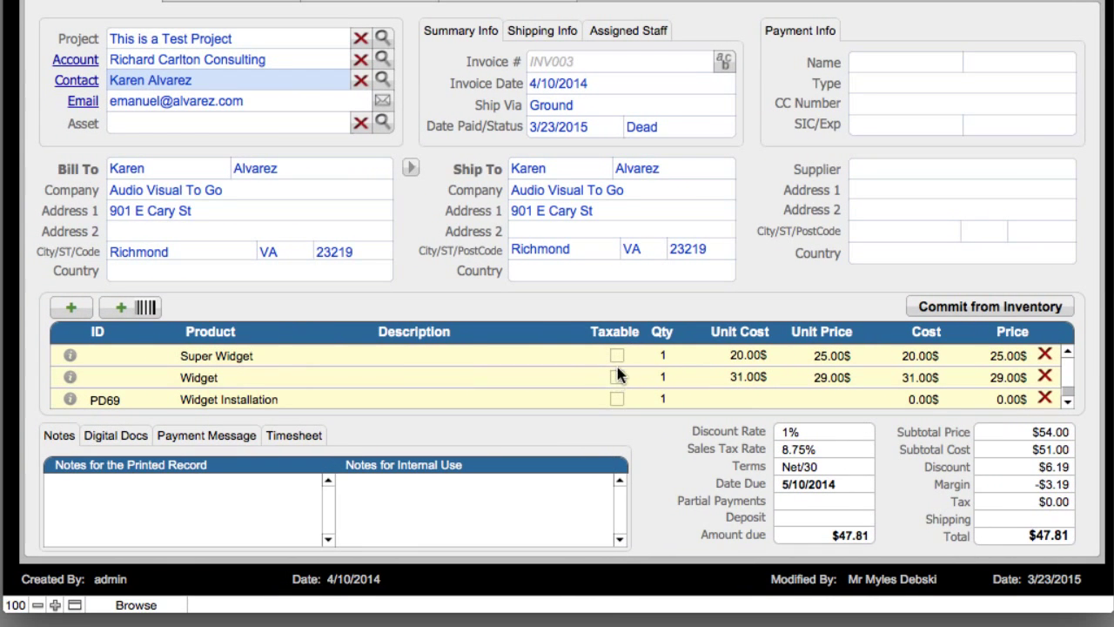
# Step: Give the Widget Installation line quantity 2, unit cost 20.00 and unit price 40.00
pyautogui.doubleClick(679, 398)
pyautogui.write('2')
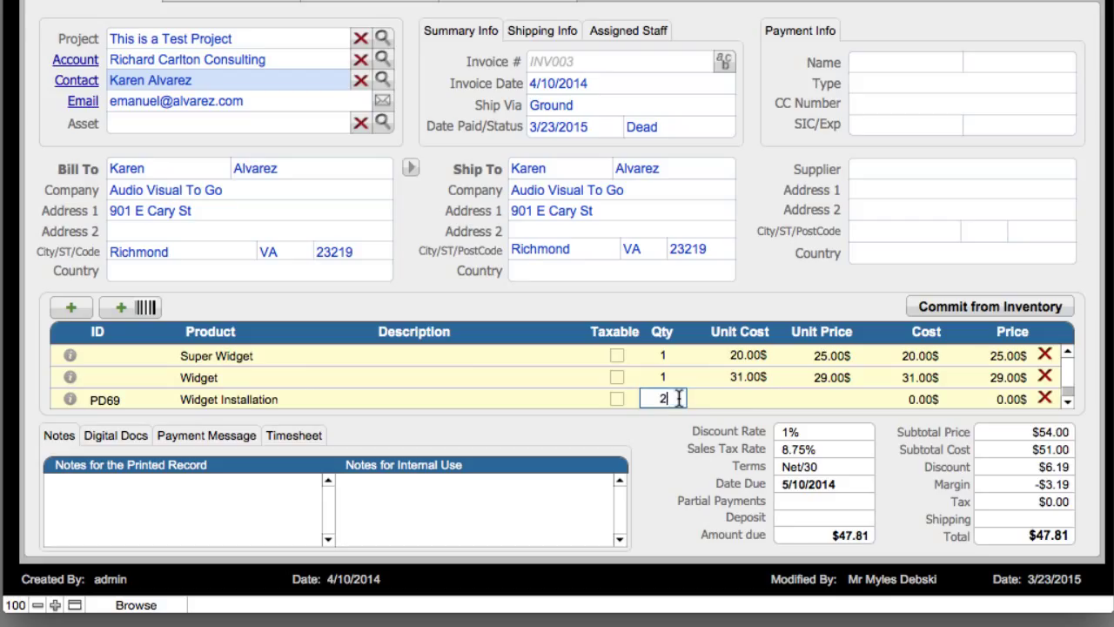
pyautogui.click(745, 397)
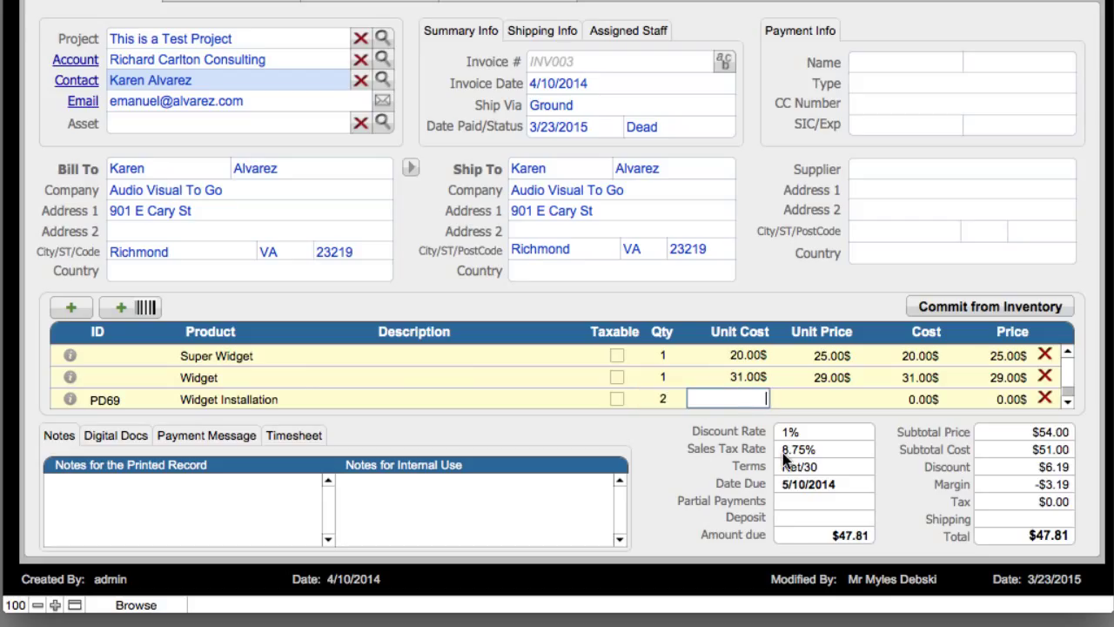
pyautogui.write('20')
pyautogui.click(843, 398)
pyautogui.write('40')
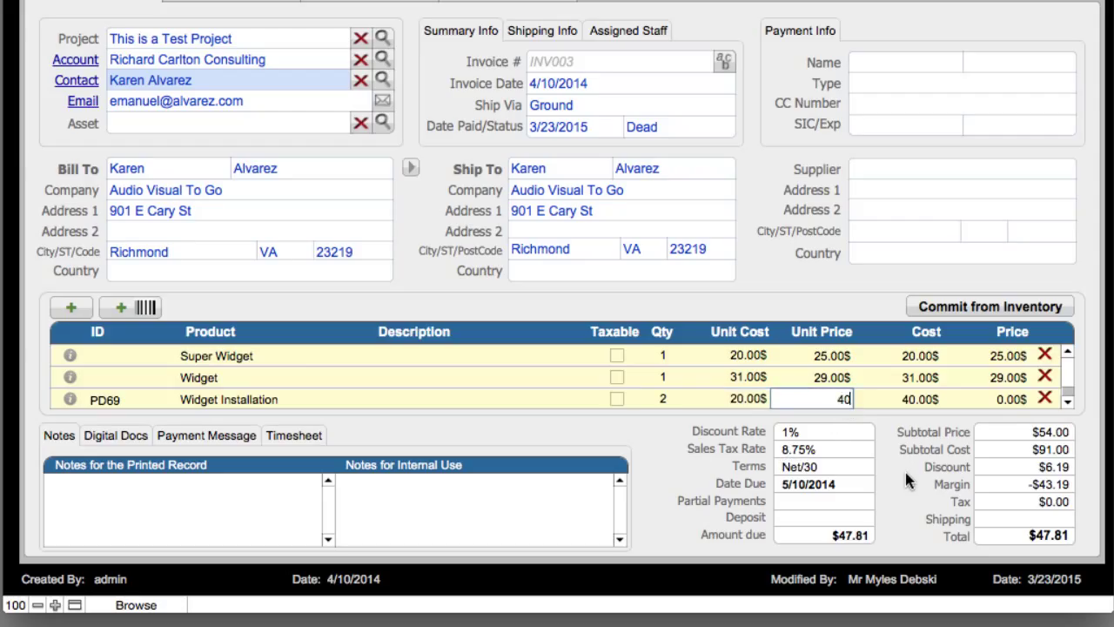
pyautogui.click(904, 469)
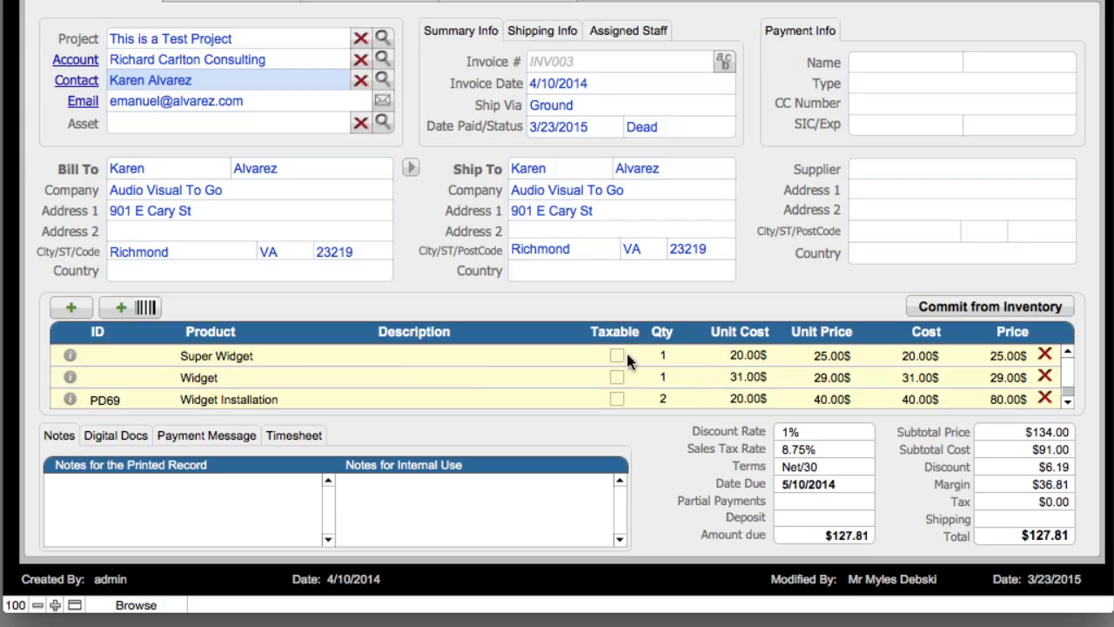
# Step: Tick Taxable on the Widget and Super Widget lines, adding $4.18 tax
pyautogui.click(616, 379)
pyautogui.click(616, 355)
pyautogui.click(617, 377)
pyautogui.click(617, 377)
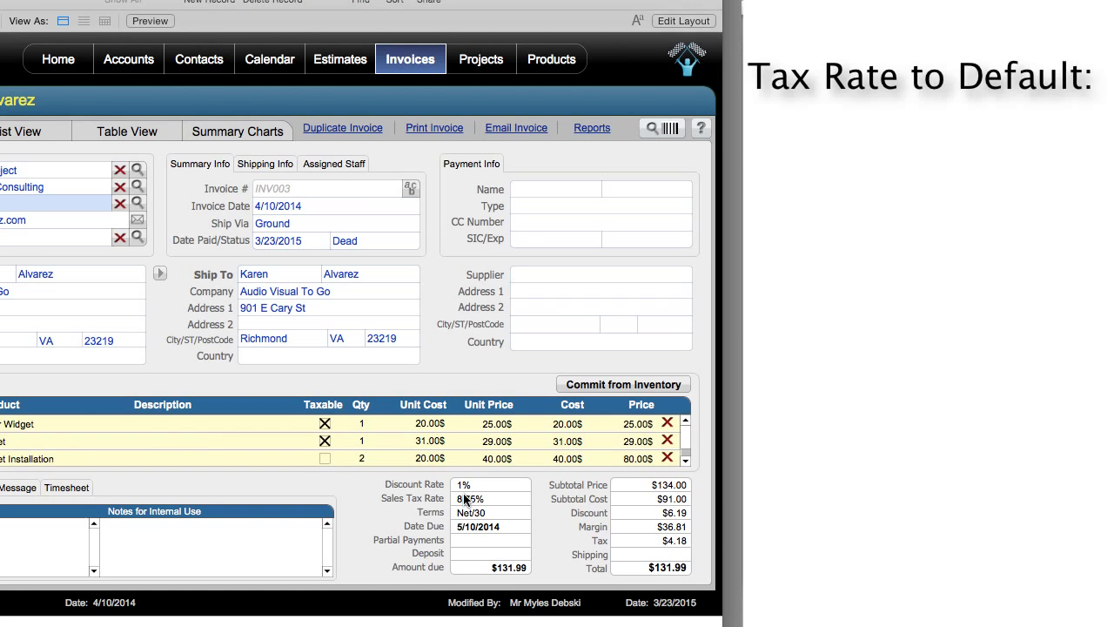
pyautogui.click(684, 20)
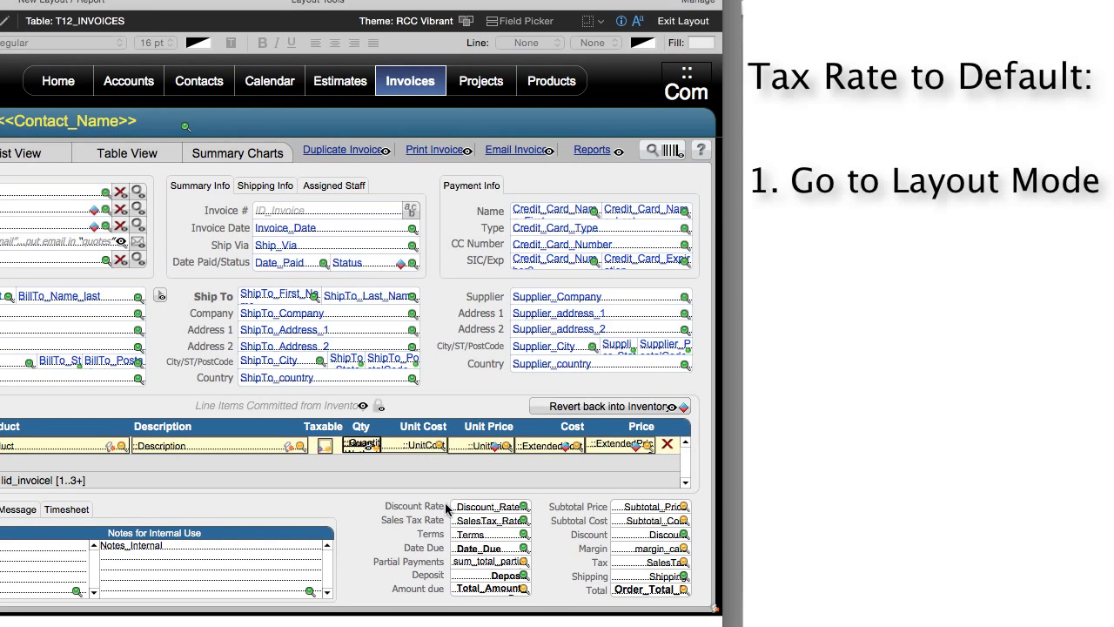
pyautogui.click(512, 520)
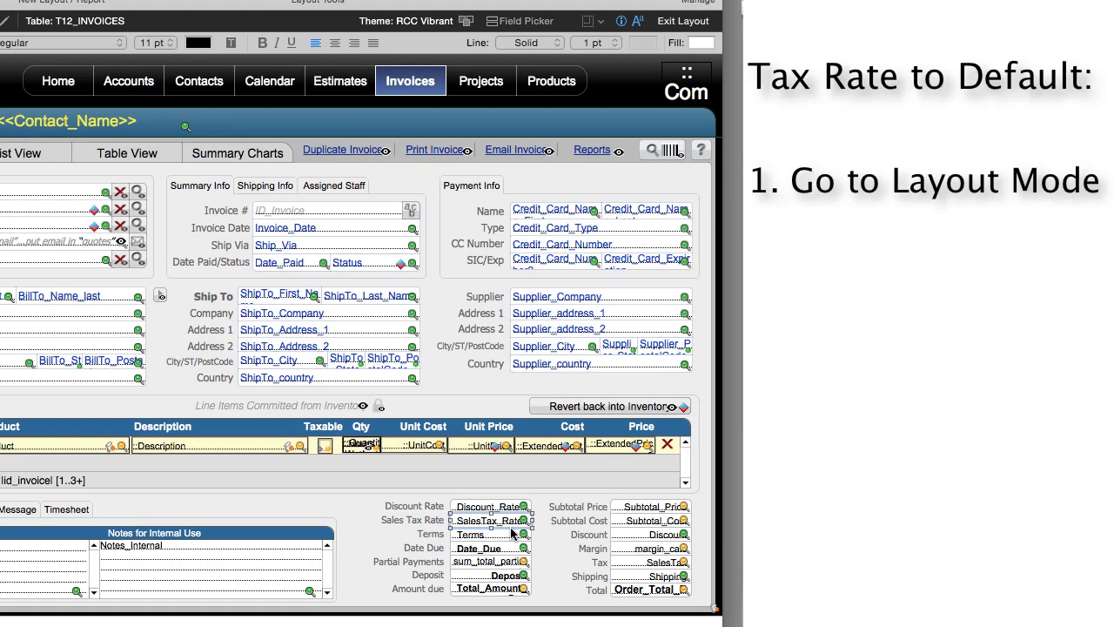
pyautogui.doubleClick(512, 521)
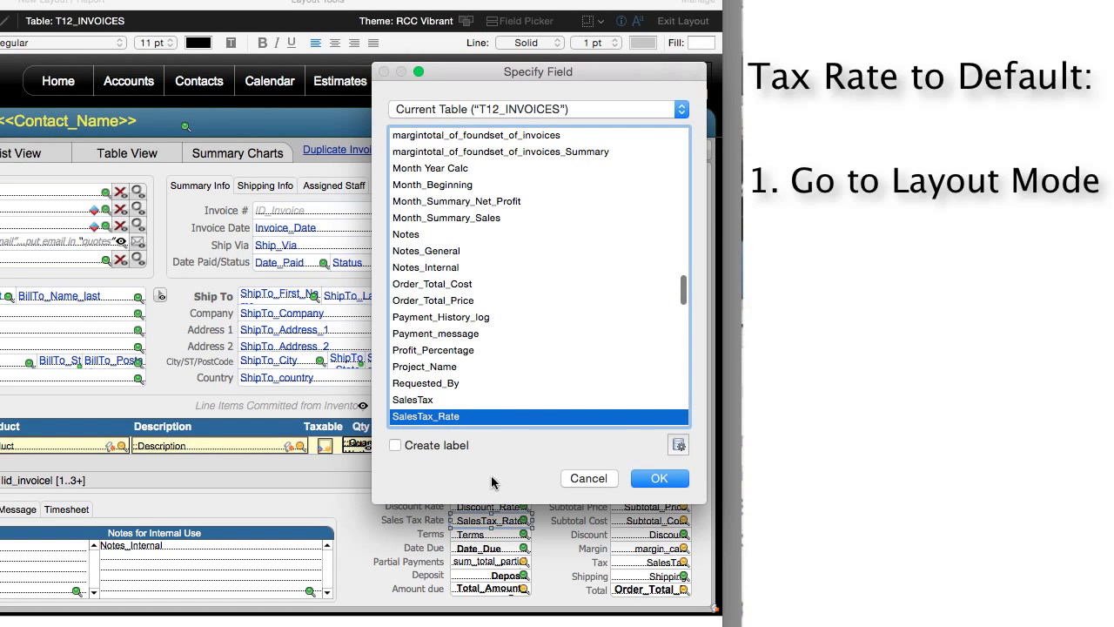
pyautogui.doubleClick(449, 422)
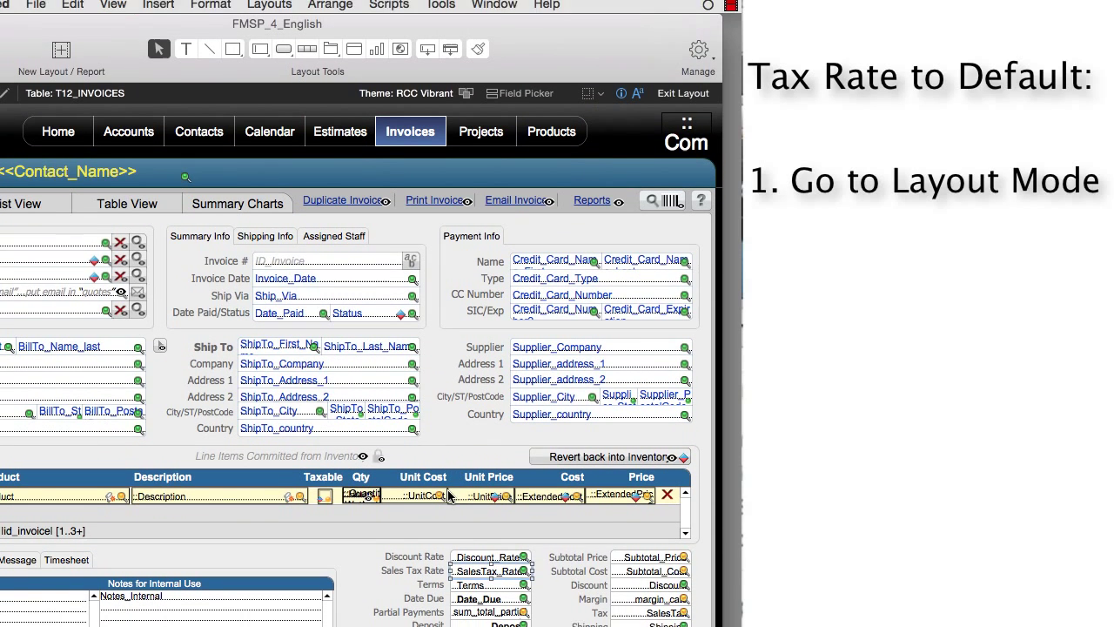
pyautogui.press('super+b')
pyautogui.click(52, 0)
pyautogui.click(53, 0)
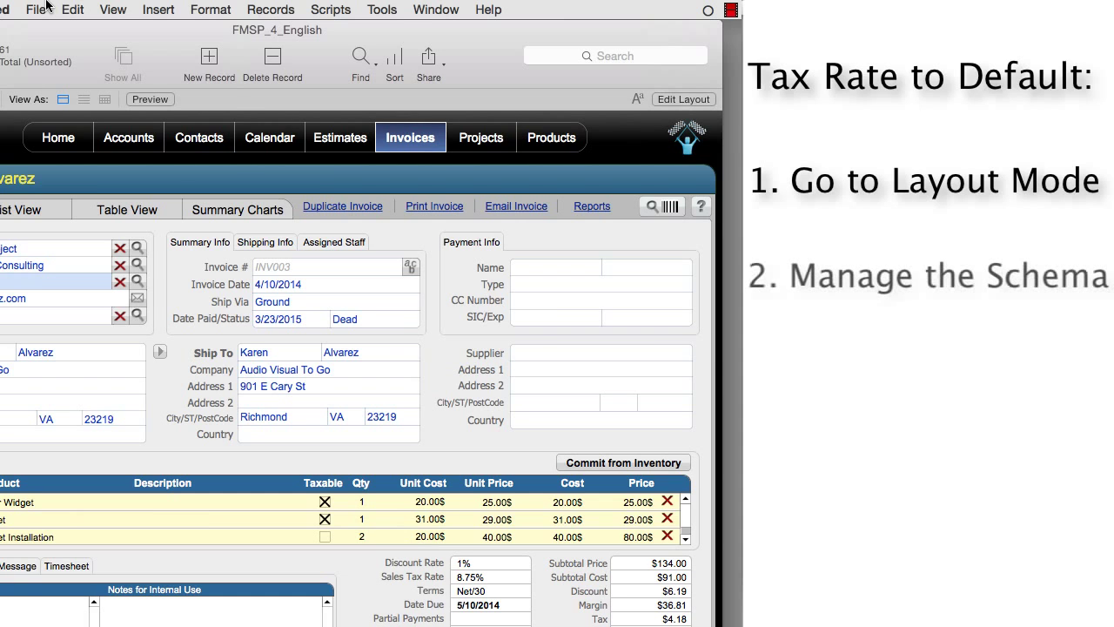
# Step: In Manage Database, find the SalesTax_Rate field by typing 'sales' and open its Options
pyautogui.click(47, 5)
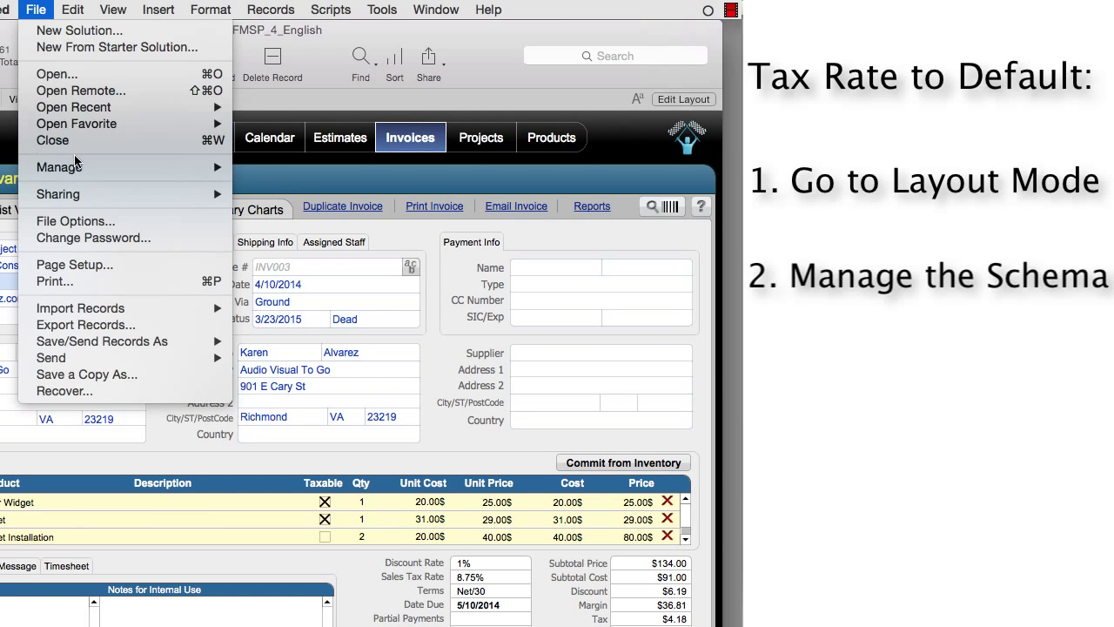
pyautogui.moveTo(219, 167)
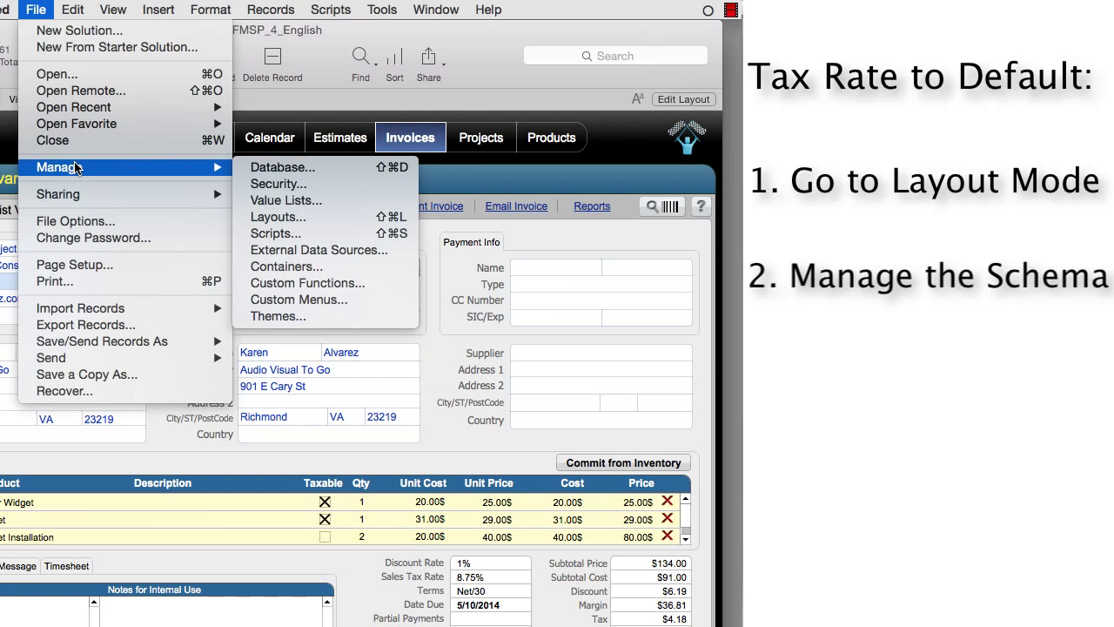
pyautogui.click(296, 171)
pyautogui.click(283, 221)
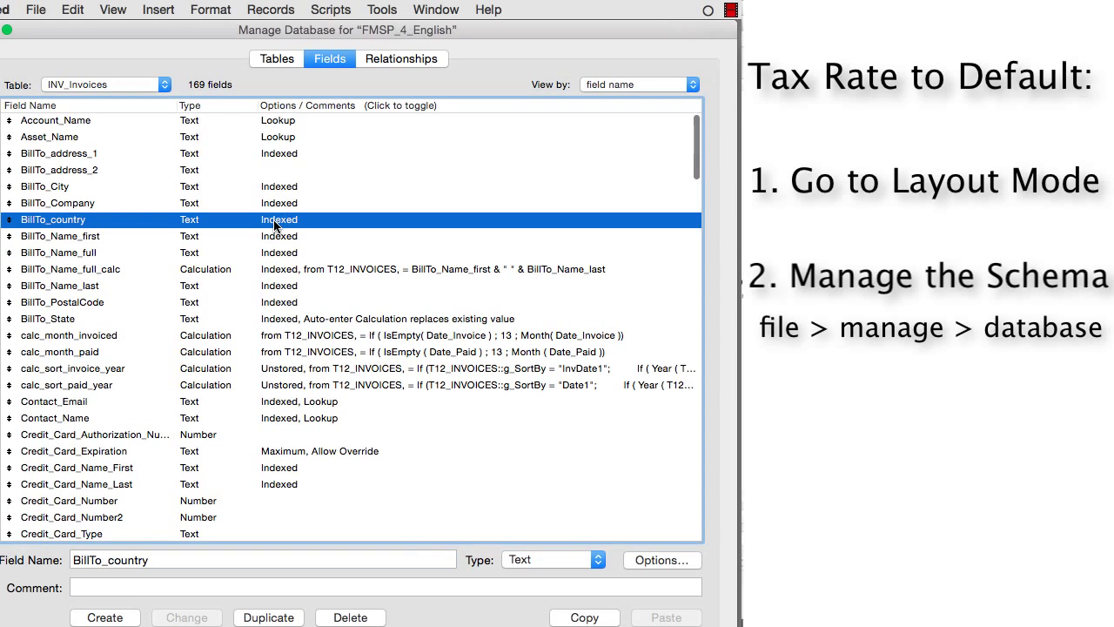
pyautogui.write('sales')
pyautogui.scroll(-5, 275, 225)
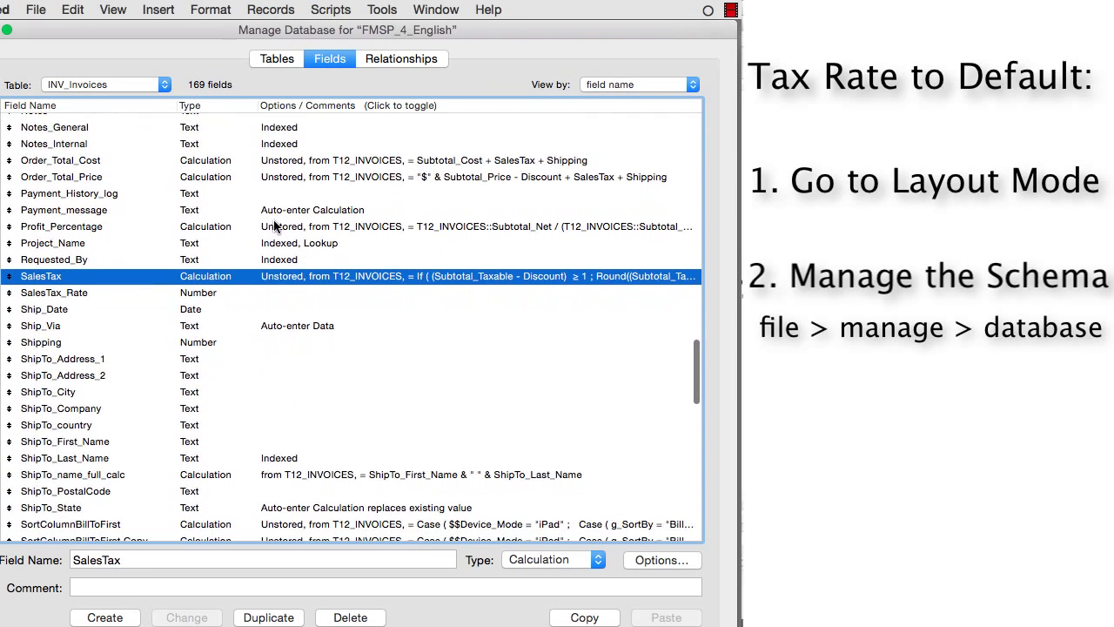
pyautogui.click(228, 292)
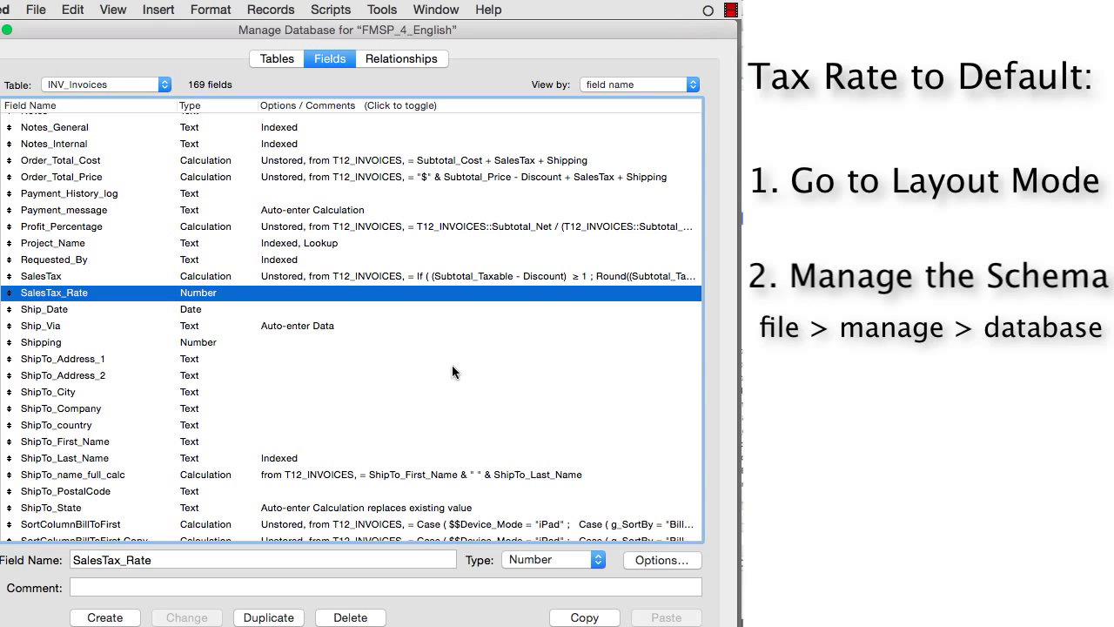
pyautogui.click(659, 563)
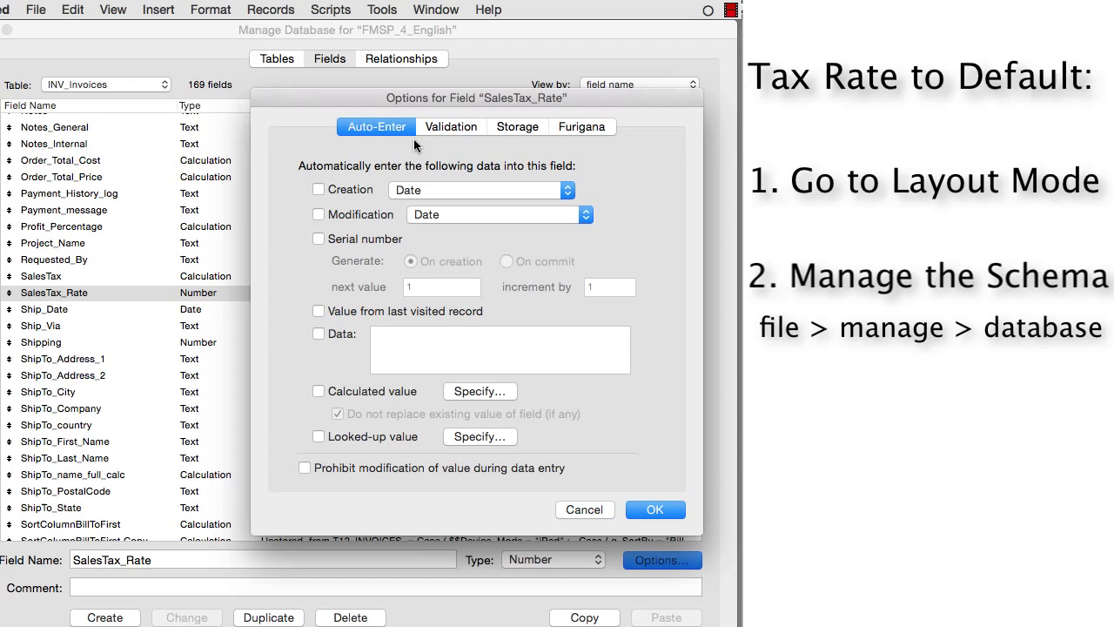
# Step: Turn on auto-entered data of .075 for SalesTax_Rate and save the option
pyautogui.click(340, 336)
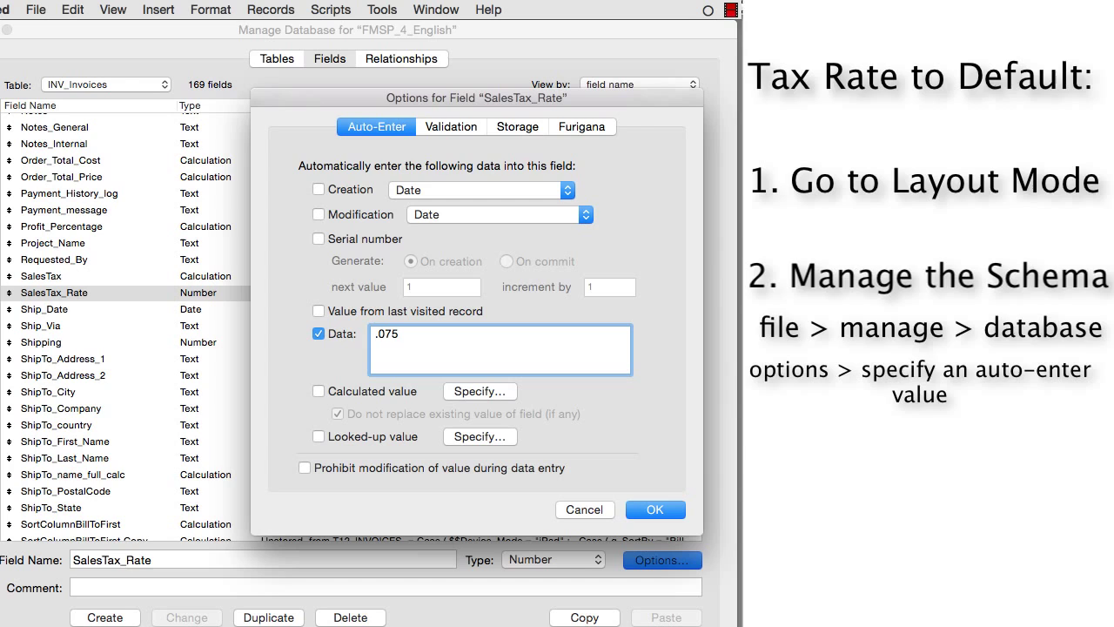
pyautogui.click(653, 511)
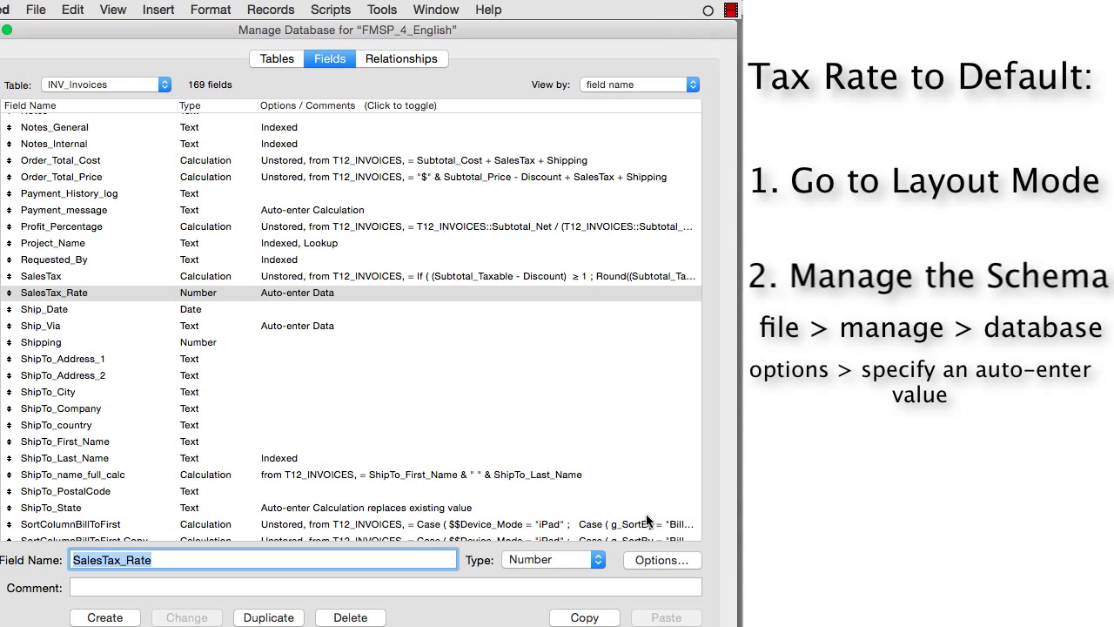
# Step: Close Manage Database and create new invoice INV122, checking its Sales Tax Rate shows 7.5%
pyautogui.press('Return')
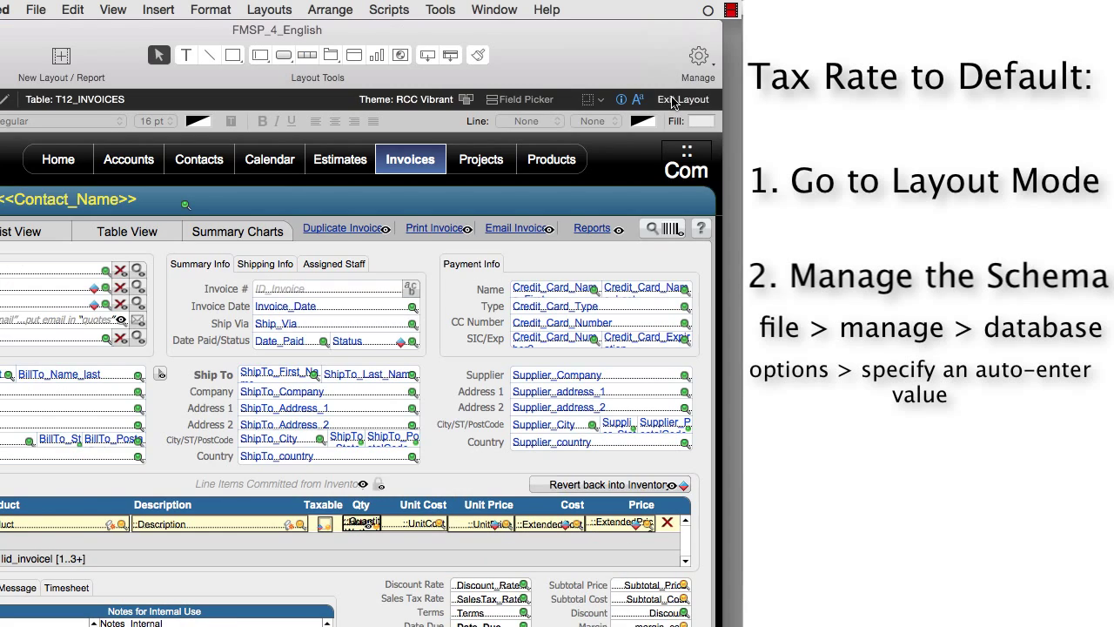
pyautogui.click(675, 100)
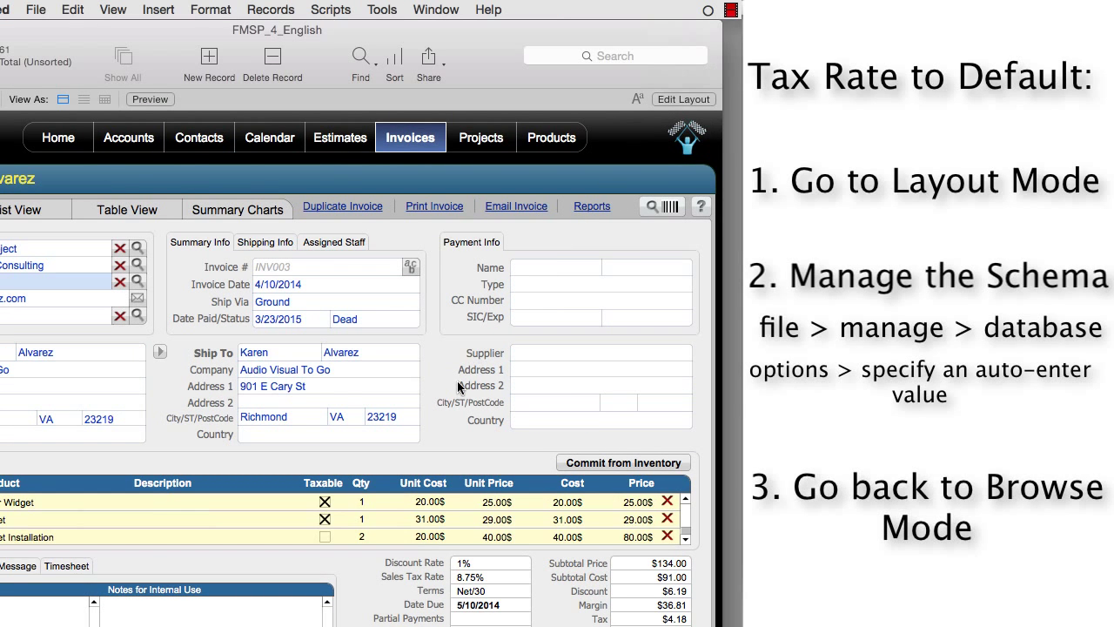
pyautogui.click(209, 57)
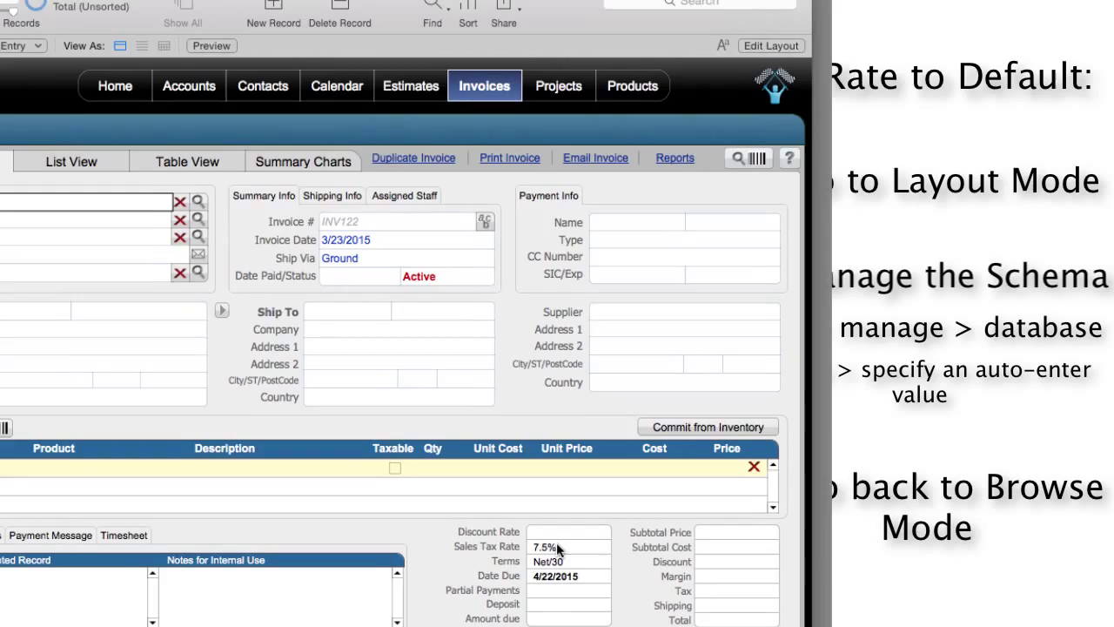
pyautogui.click(489, 578)
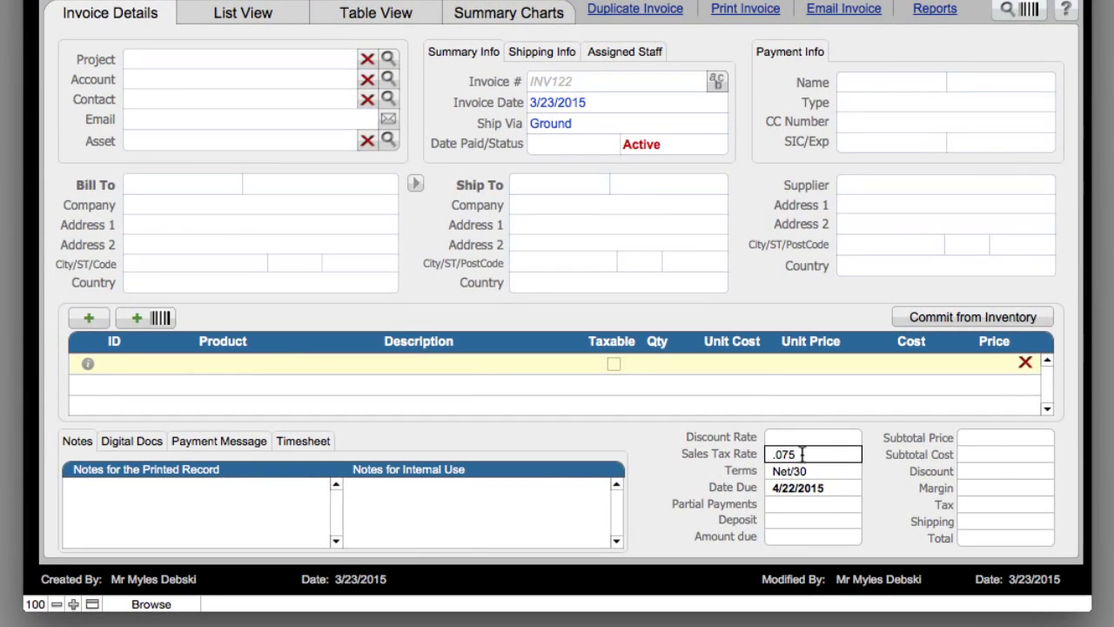
pyautogui.click(877, 467)
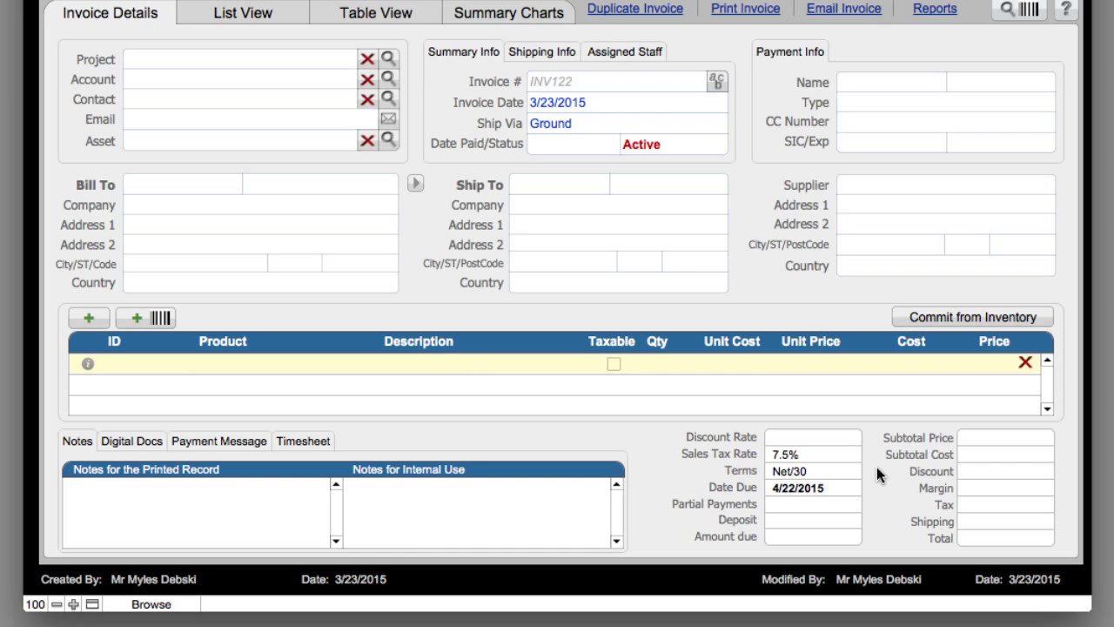